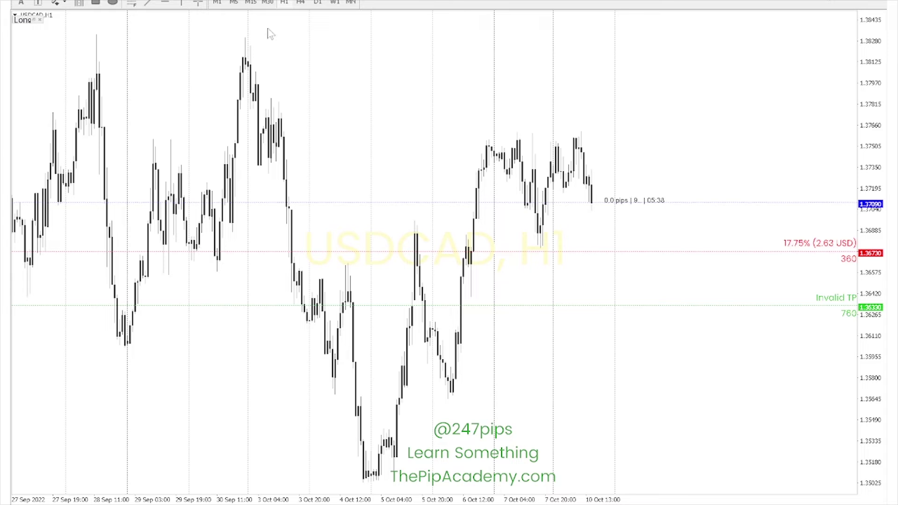
Draw two red trend lines, one near the latest candles and one from the 7 Oct low
click(148, 2)
drag(565, 192, 656, 196)
click(148, 3)
drag(533, 248, 692, 247)
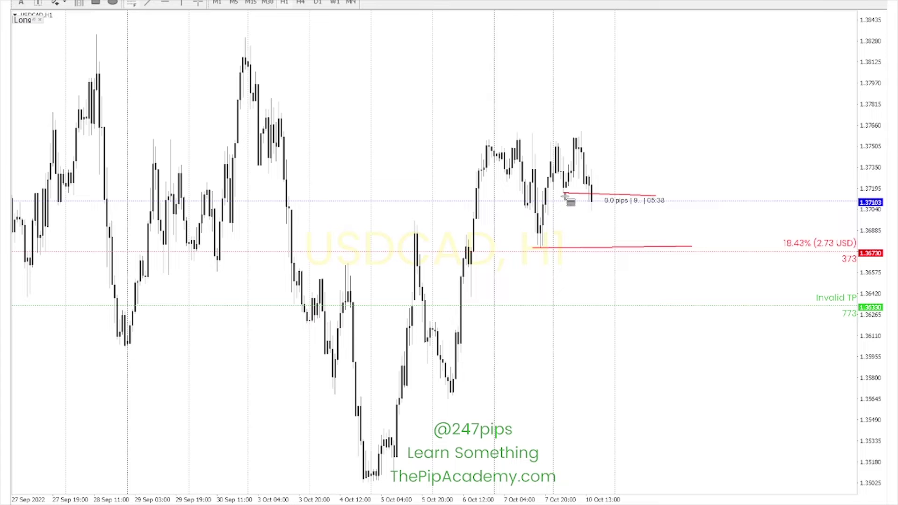
Drag out the T2-to-E2 level grid from the red line near the latest candles
drag(564, 193, 589, 135)
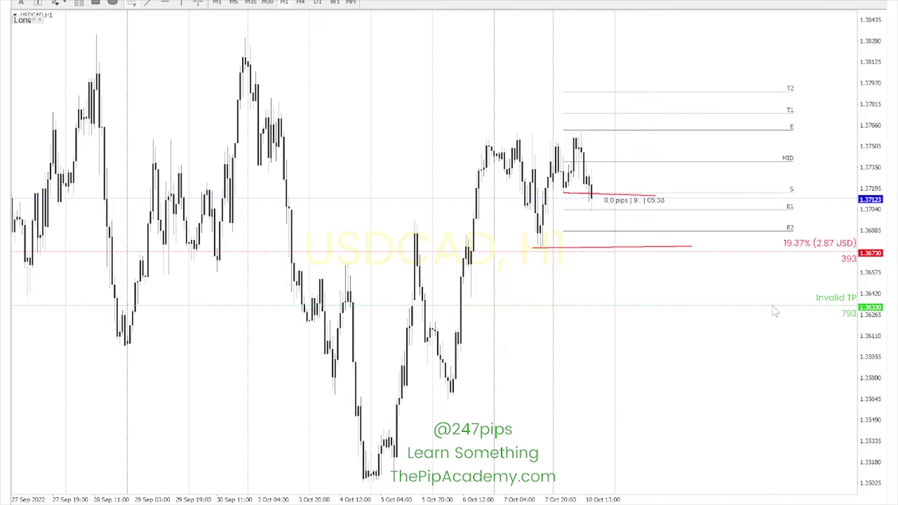
scroll(786, 271, down, 1)
scroll(794, 281, up, 1)
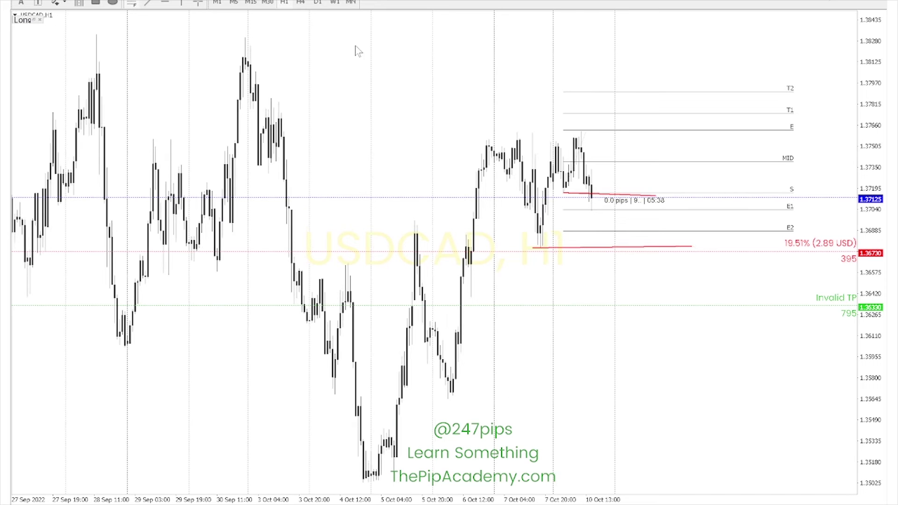
click(335, 2)
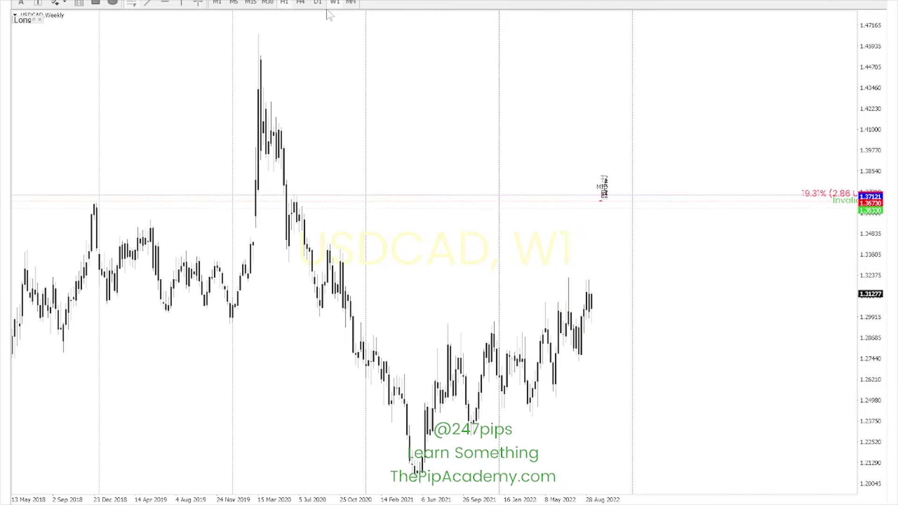
click(384, 1)
click(384, 1)
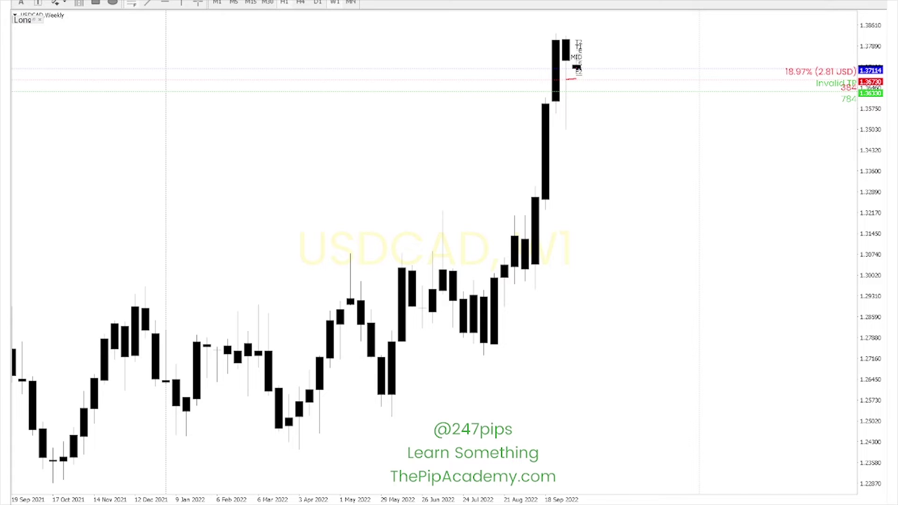
key(minus)
key(minus)
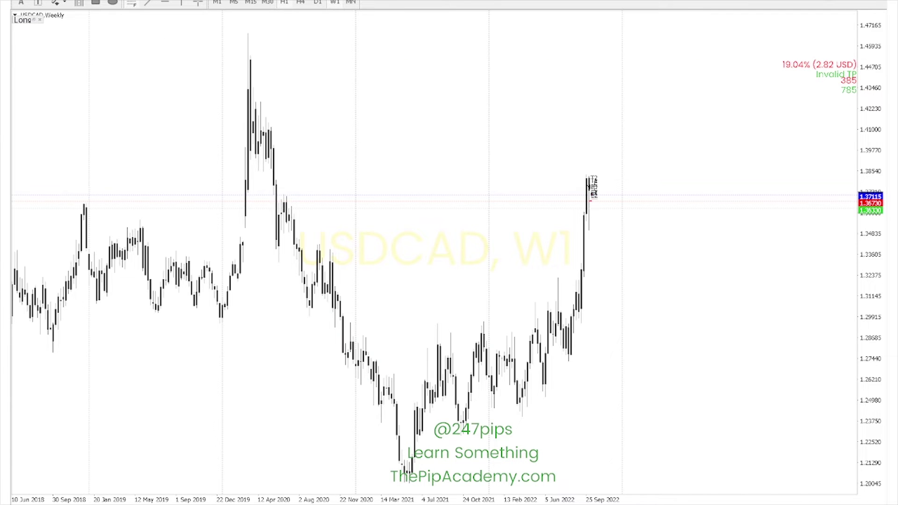
key(plus)
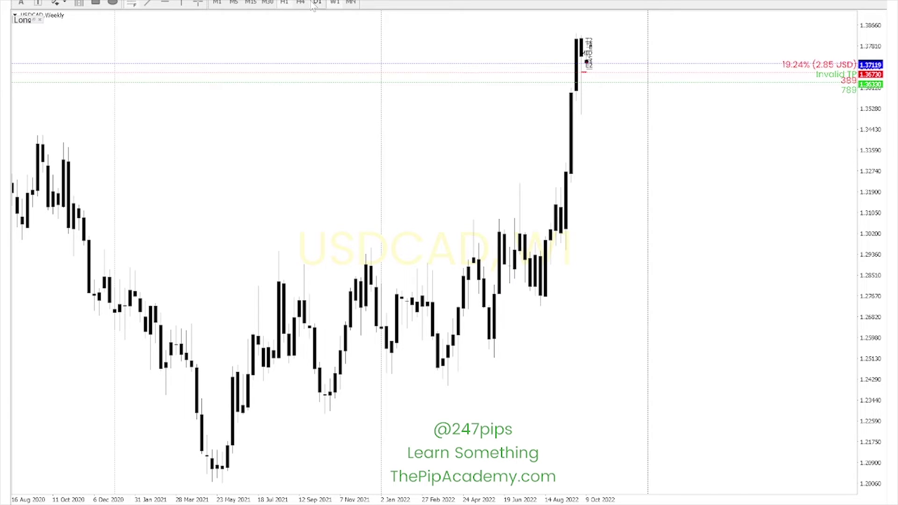
click(285, 3)
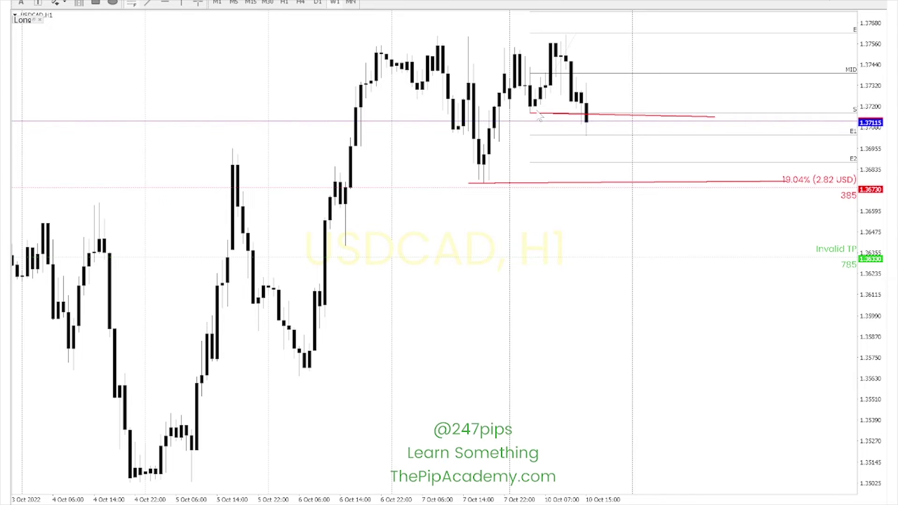
Move the level grid's anchor down and left so E1 and E2 fall below the red line
drag(534, 117, 486, 184)
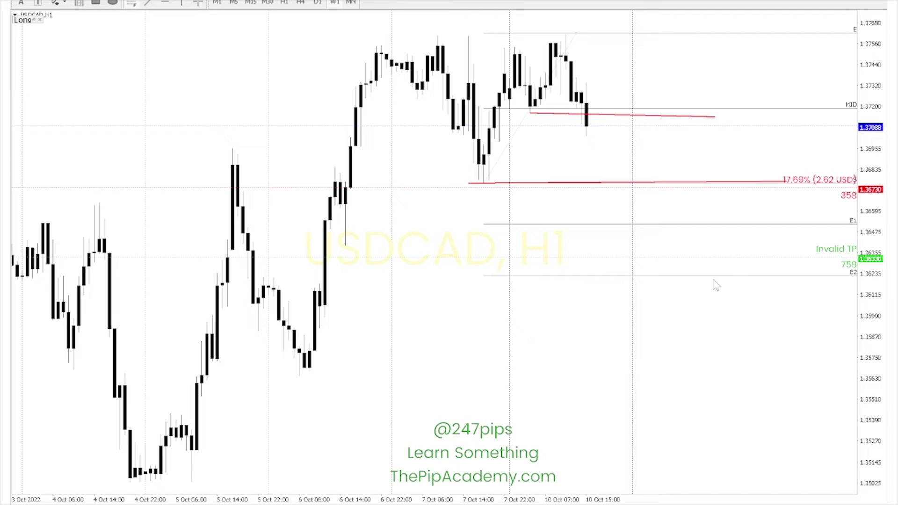
Snap the level grid's lower and upper anchors back onto the red trend lines
drag(487, 188, 536, 121)
drag(570, 37, 572, 39)
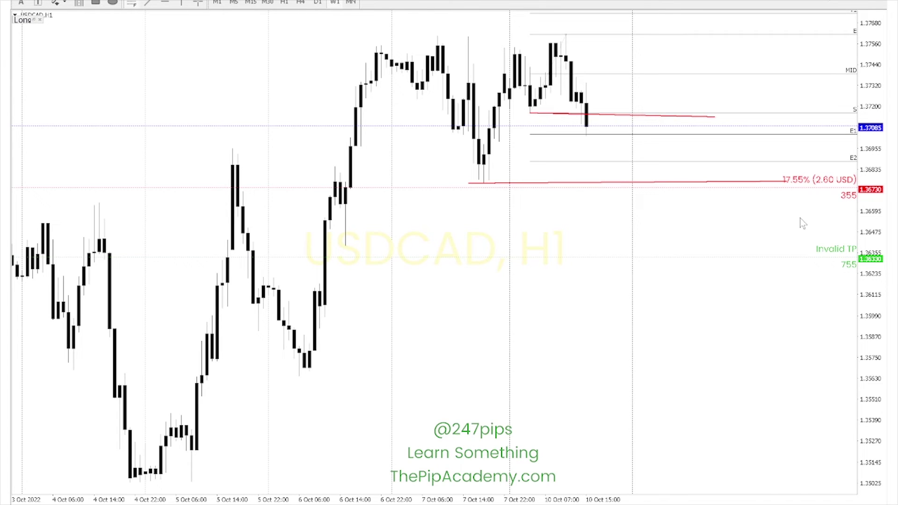
scroll(721, 150, up, 1)
scroll(721, 149, down, 1)
Raise the stop loss to E2 (1.36954) and the take-profit to T1 (1.37724)
drag(816, 188, 806, 150)
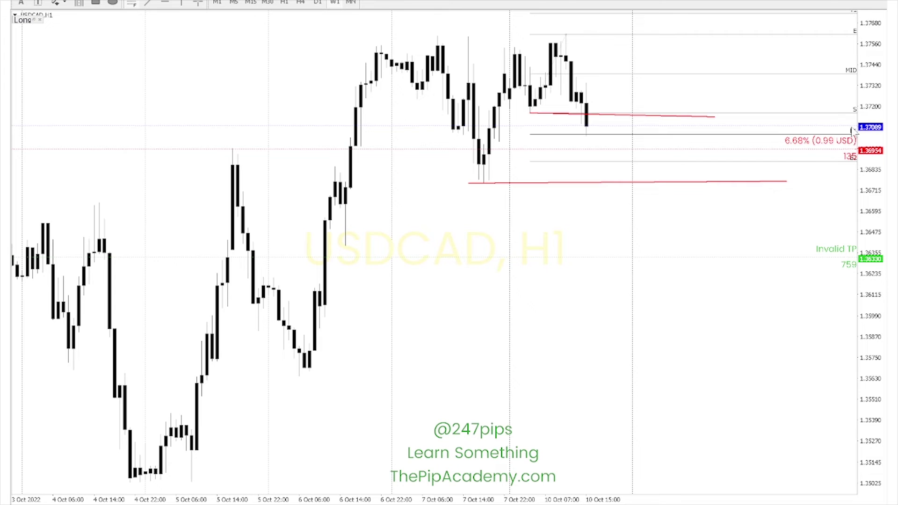
scroll(837, 138, up, 1)
scroll(786, 139, down, 1)
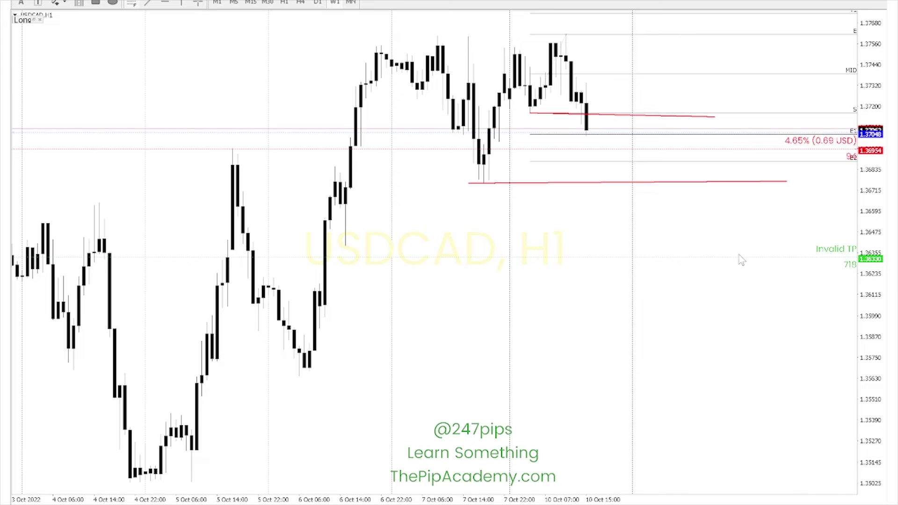
drag(742, 259, 754, 16)
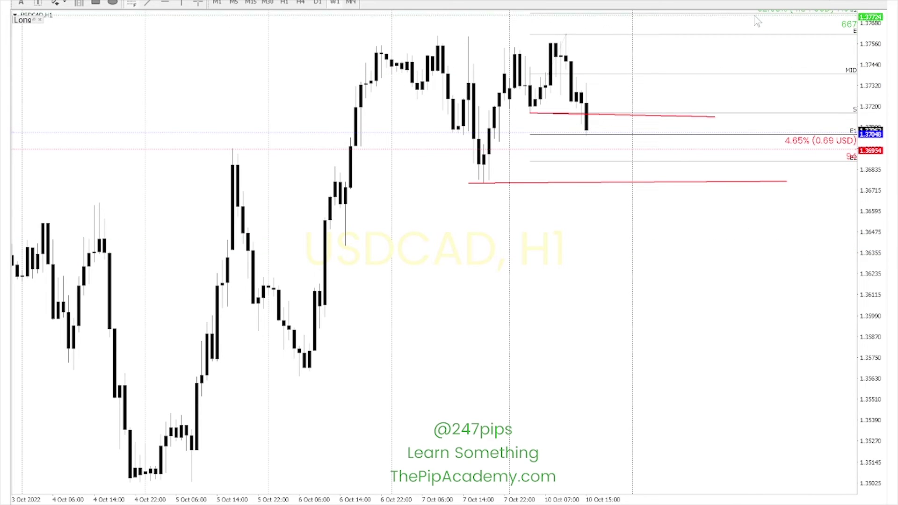
drag(888, 120, 888, 129)
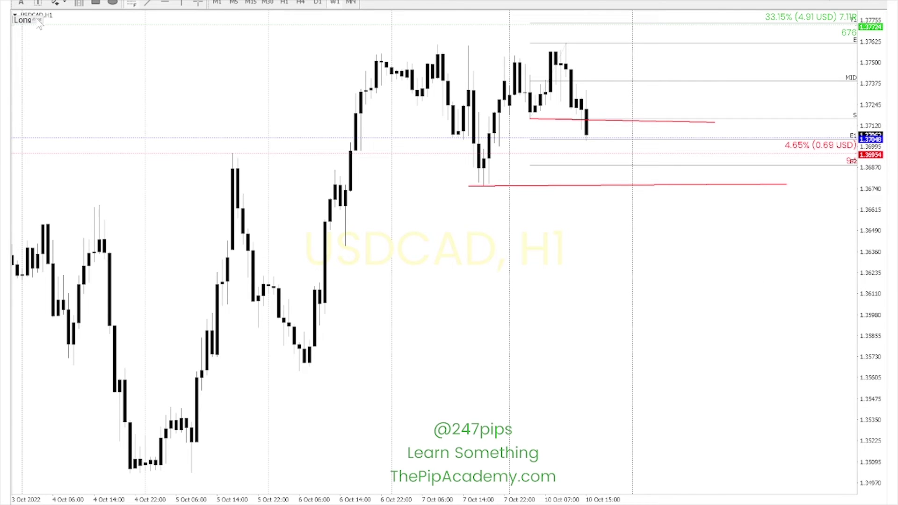
click(775, 375)
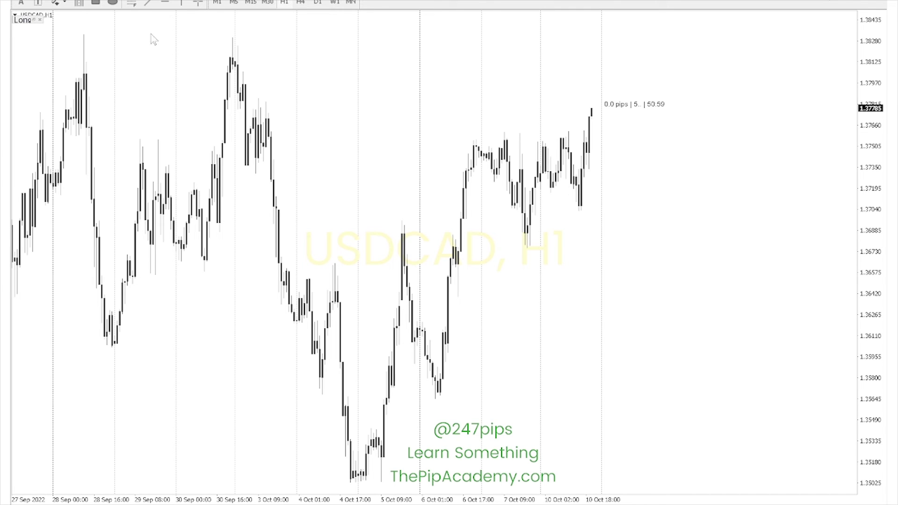
Redraw the Fibonacci T2–E2 grid from the swing low upward, then open Telegram's TPA Charts {PUBLIC} chat
click(133, 4)
drag(548, 192, 569, 132)
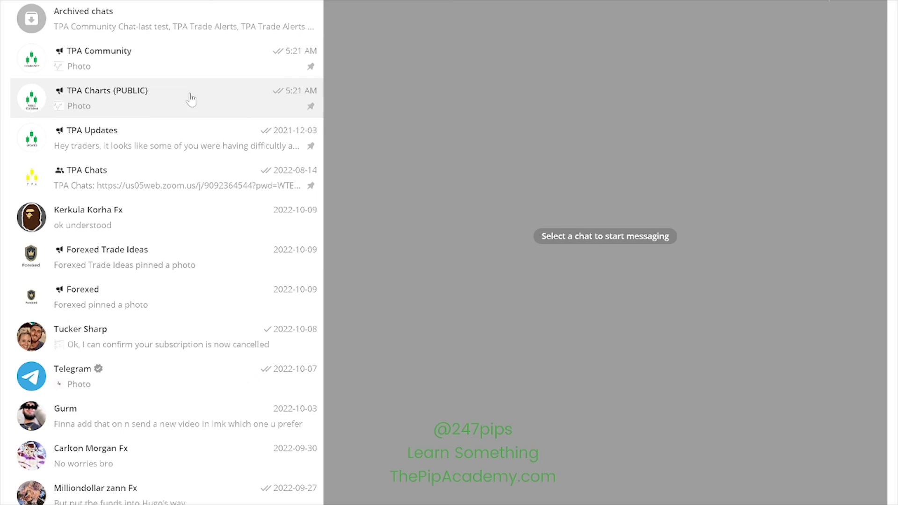
click(190, 96)
scroll(700, 327, down, 3)
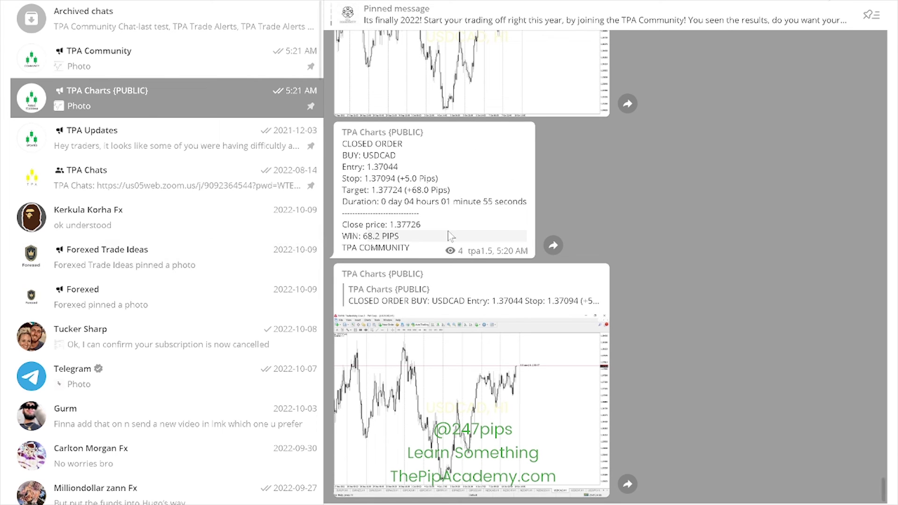
Review the USDCAD opened, modified and closed posts in TPA Charts {PUBLIC} and TPA Community
scroll(473, 267, up, 5)
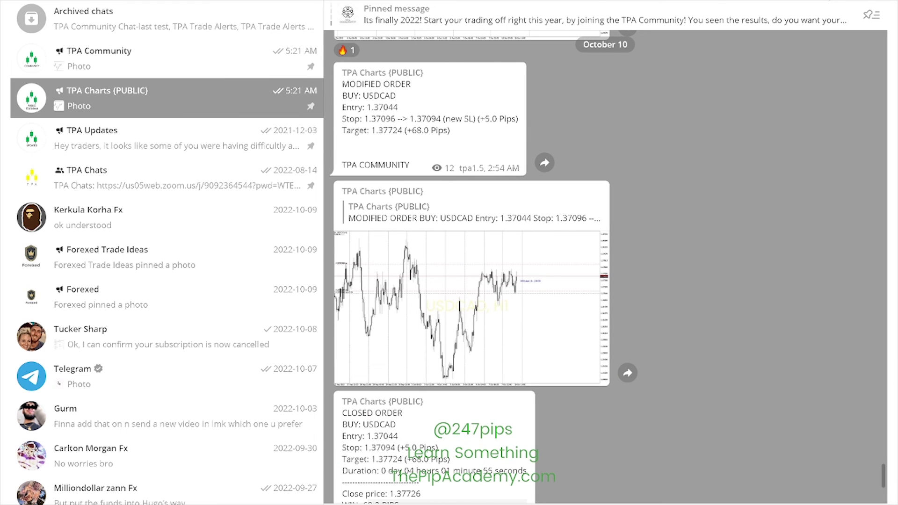
scroll(473, 267, up, 4)
scroll(472, 267, up, 3)
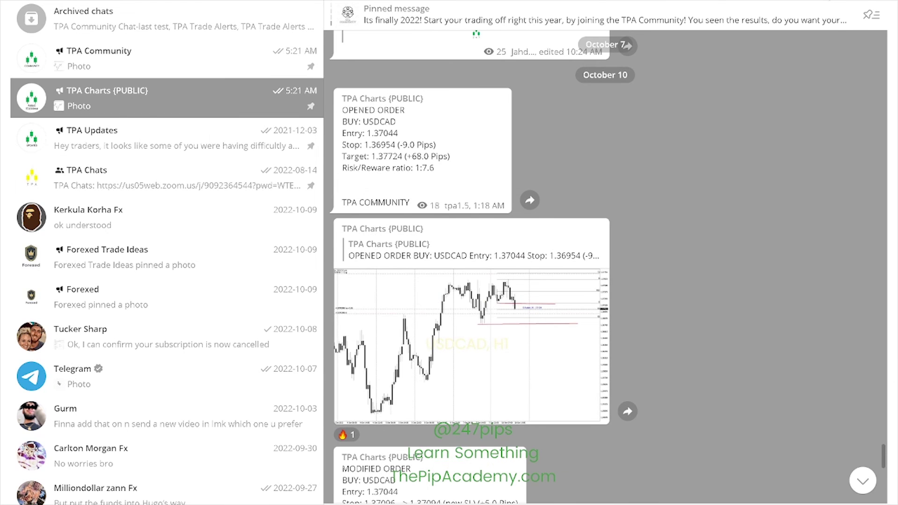
scroll(473, 267, down, 1)
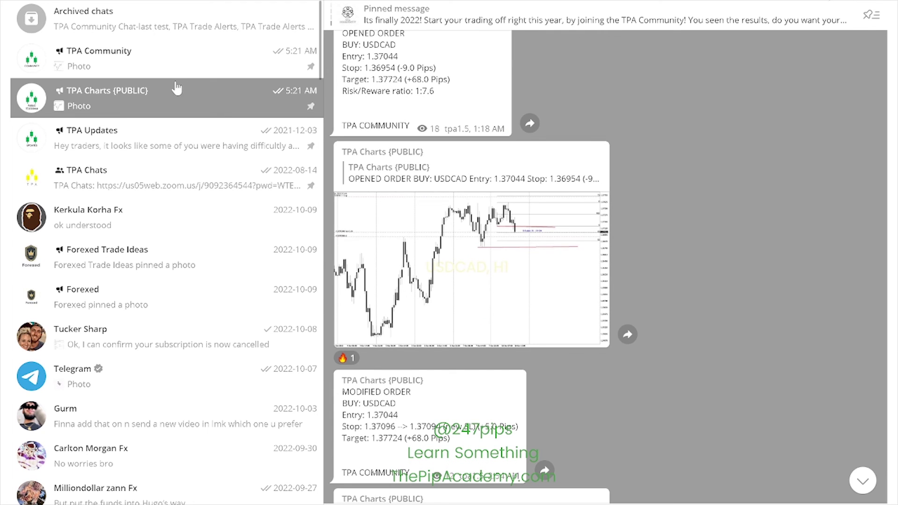
click(160, 74)
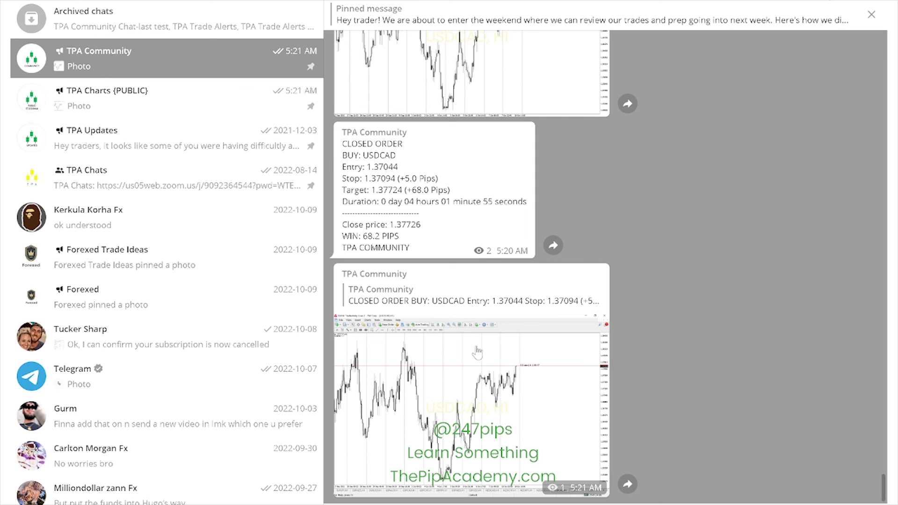
click(194, 103)
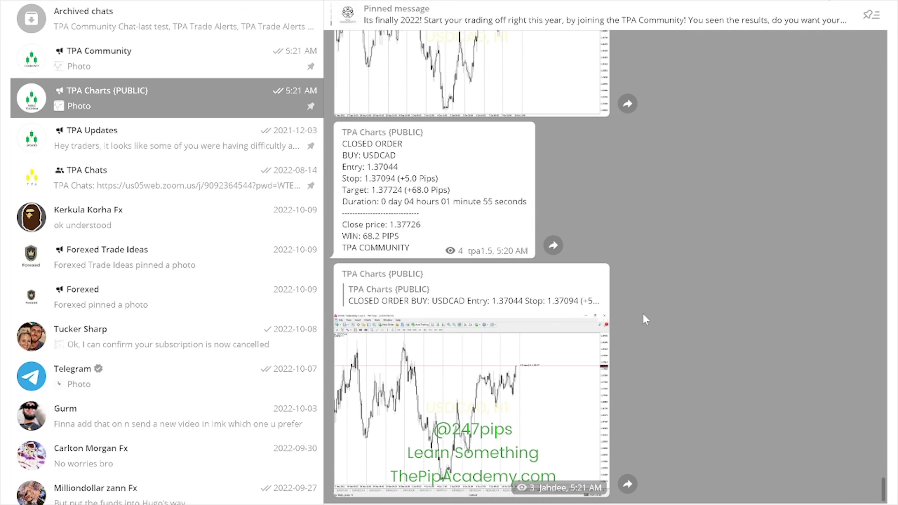